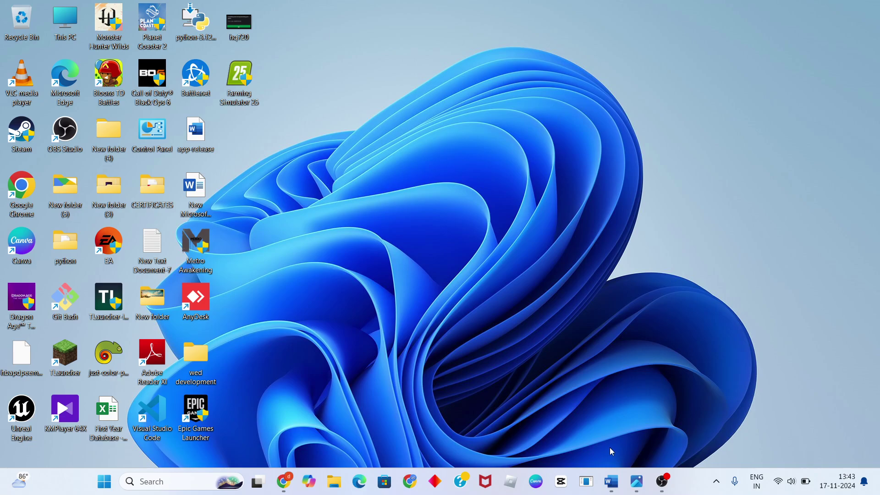
- Switch to the Word notes, review the Xbox Game Pass error title and the first listed fix, and minimize the document
left_click(612, 481)
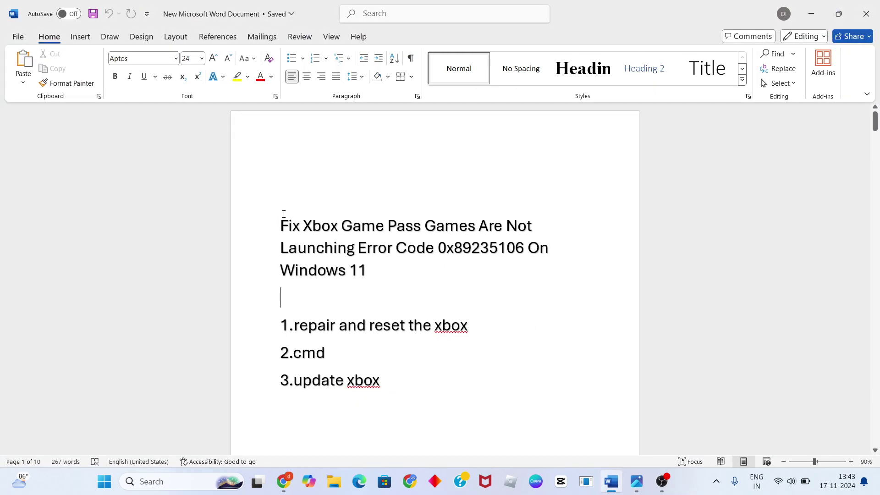
left_click_drag(281, 222, 380, 268)
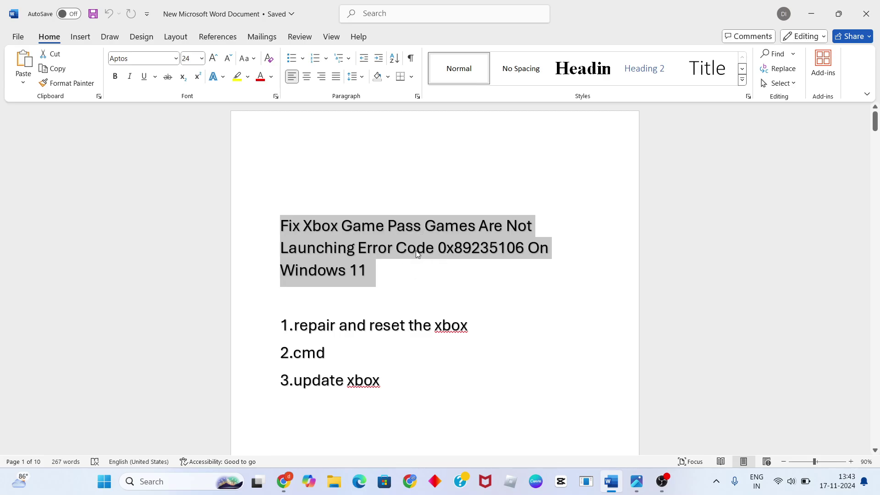
left_click(389, 281)
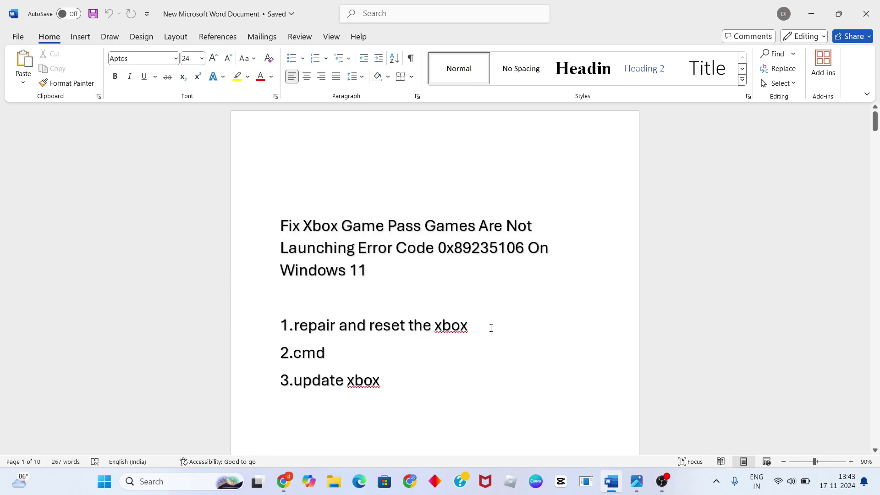
left_click_drag(491, 329, 294, 327)
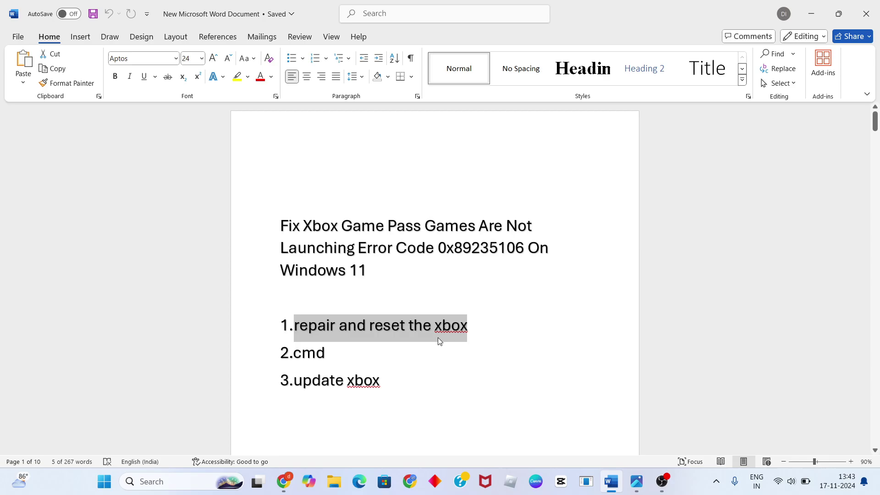
left_click(468, 334)
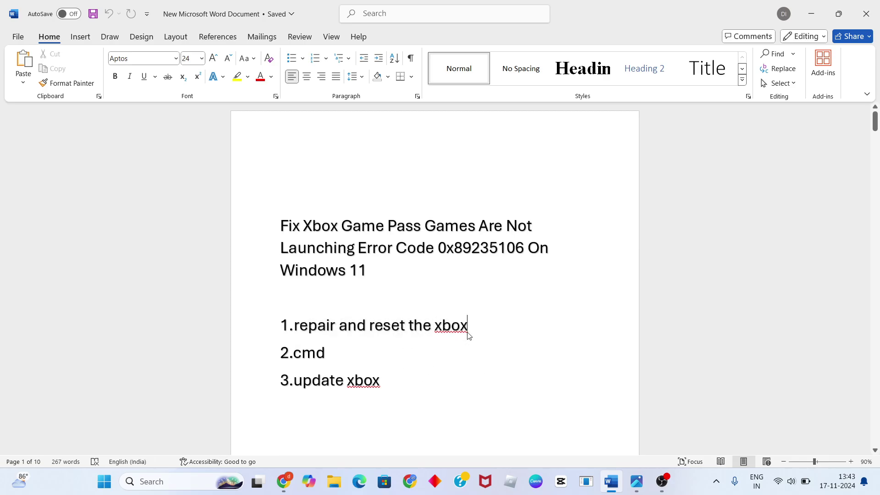
left_click(810, 11)
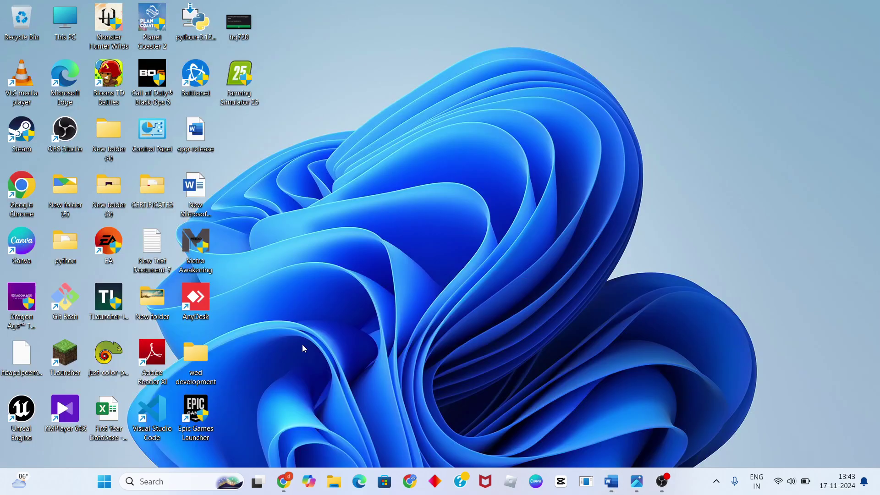
- Open Windows Settings through a system search and go to the list of installed apps
left_click(196, 482)
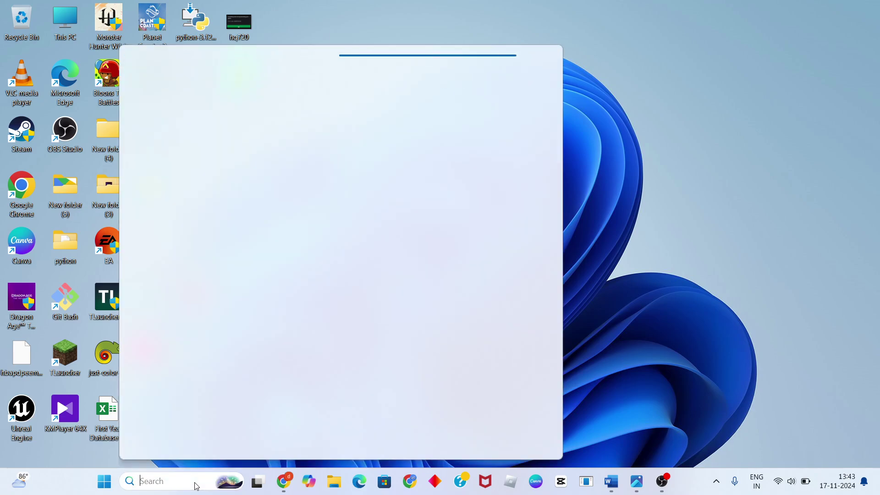
type("s")
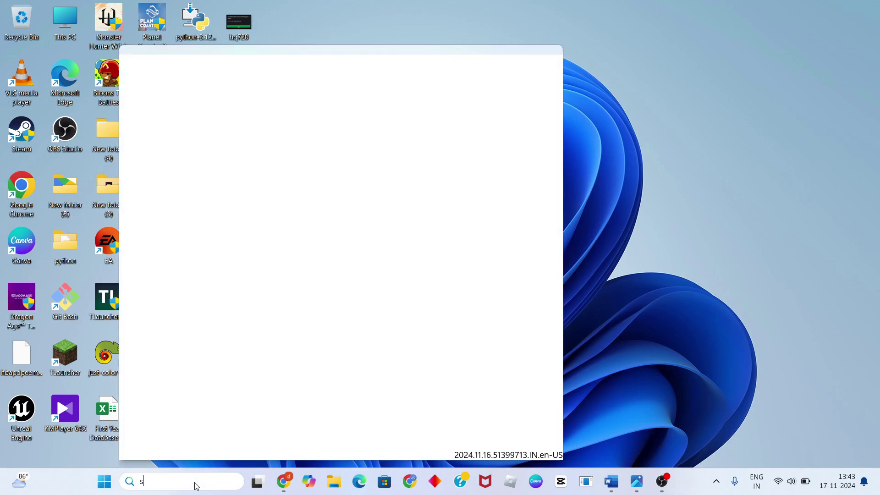
type("e")
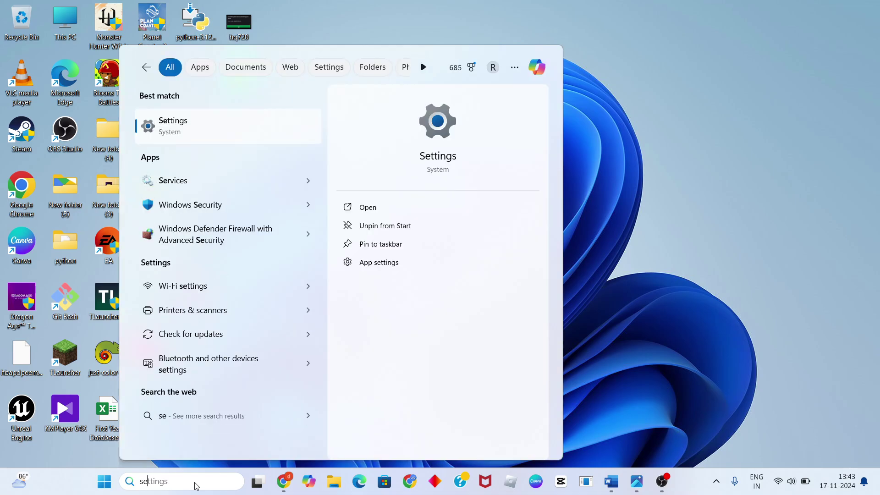
key("Return")
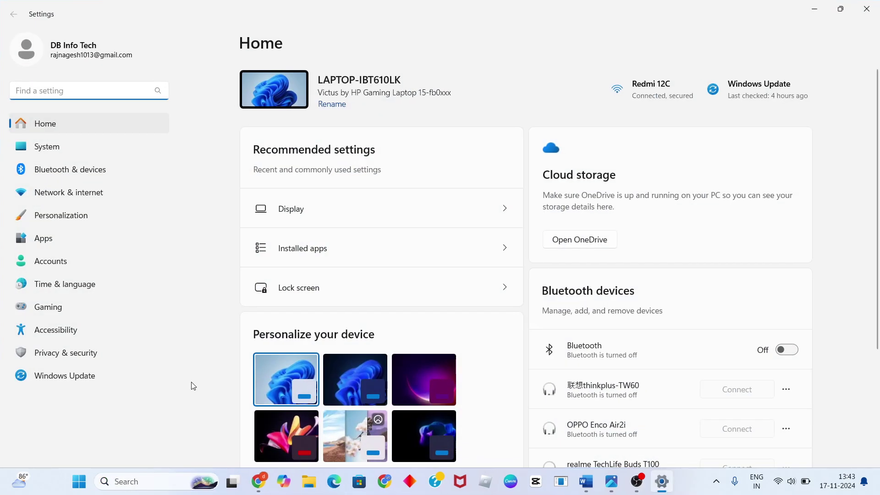
left_click(56, 241)
left_click(333, 82)
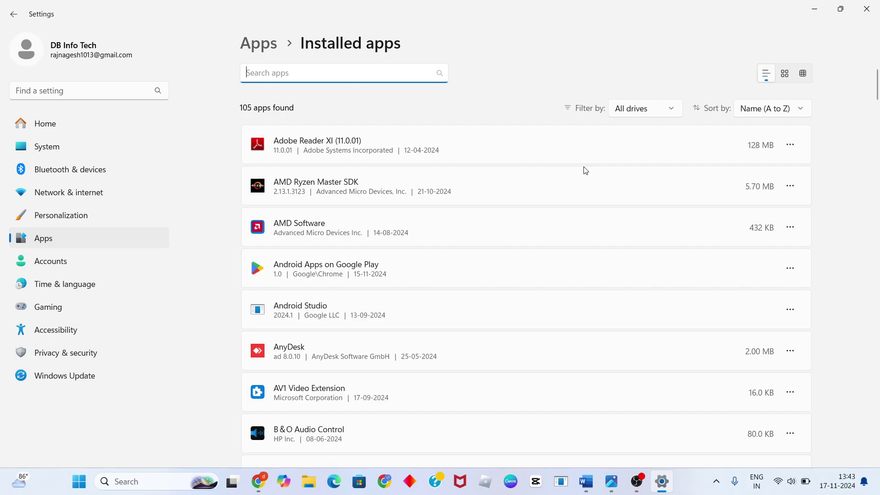
- Find Xbox in the installed apps list and open its advanced options
scroll(586, 171, "down", 4)
scroll(585, 171, "up", 1)
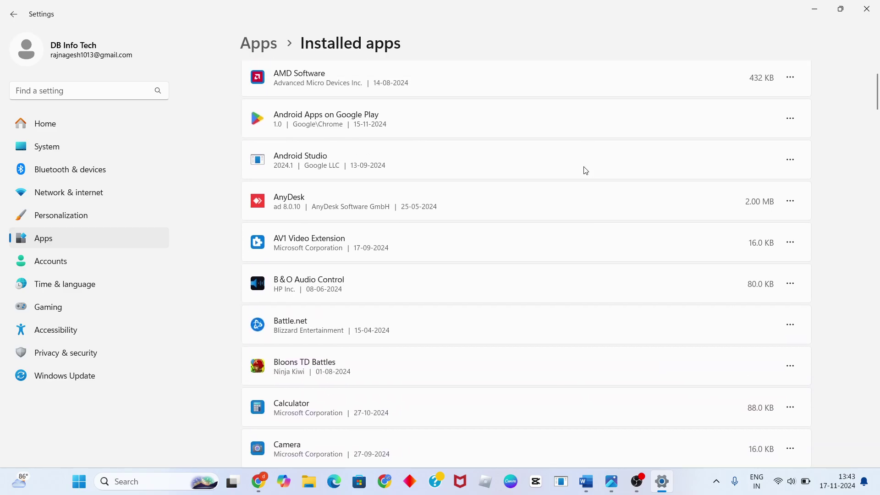
scroll(586, 170, "down", 10)
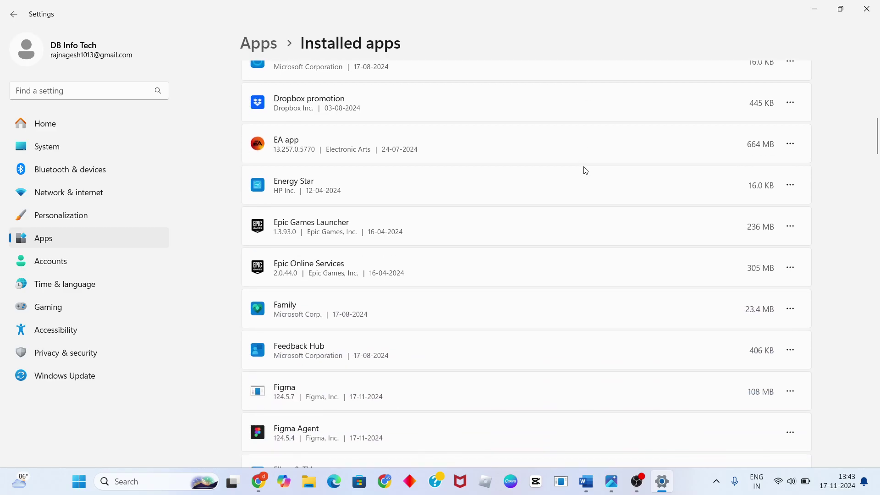
scroll(585, 171, "down", 6)
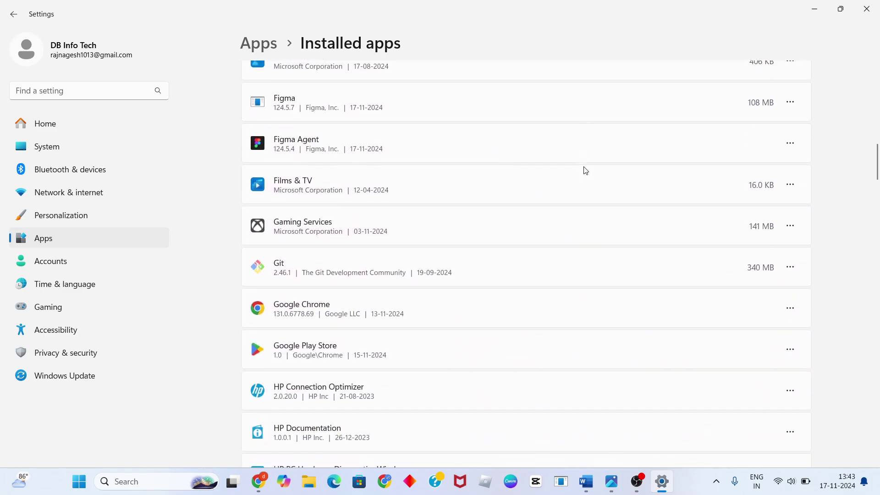
scroll(585, 171, "down", 1)
scroll(462, 325, "down", 3)
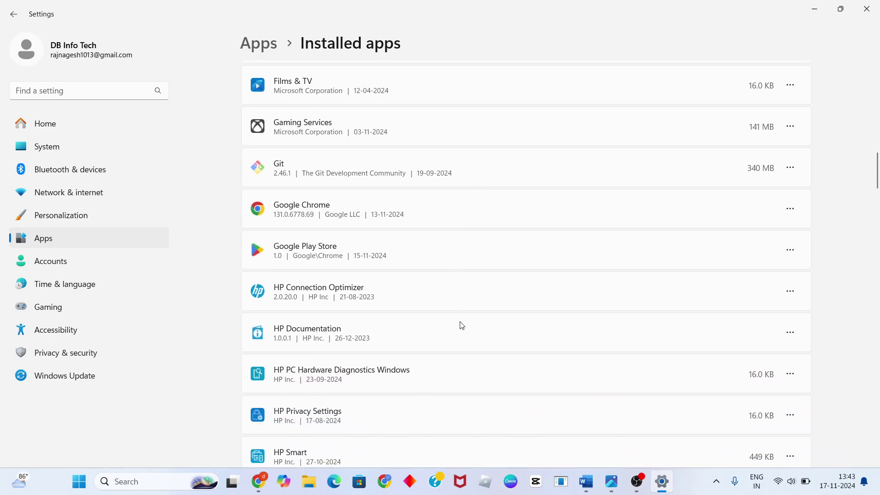
scroll(427, 404, "down", 10)
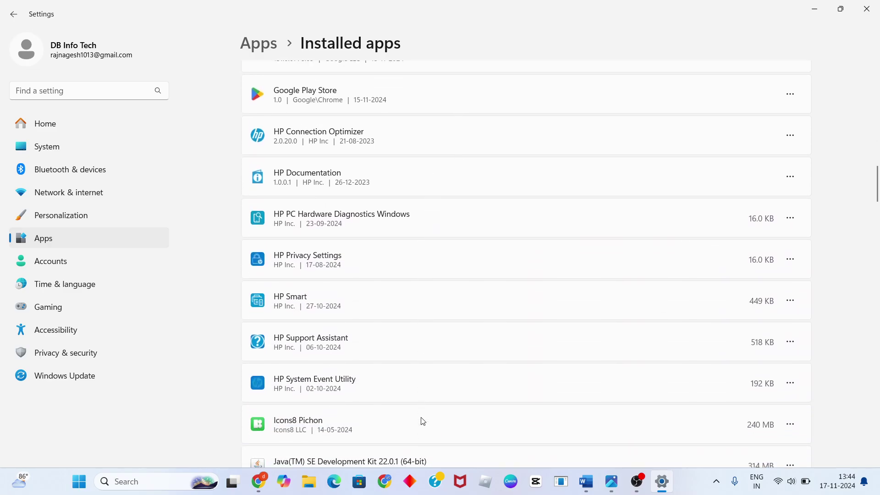
scroll(423, 421, "down", 13)
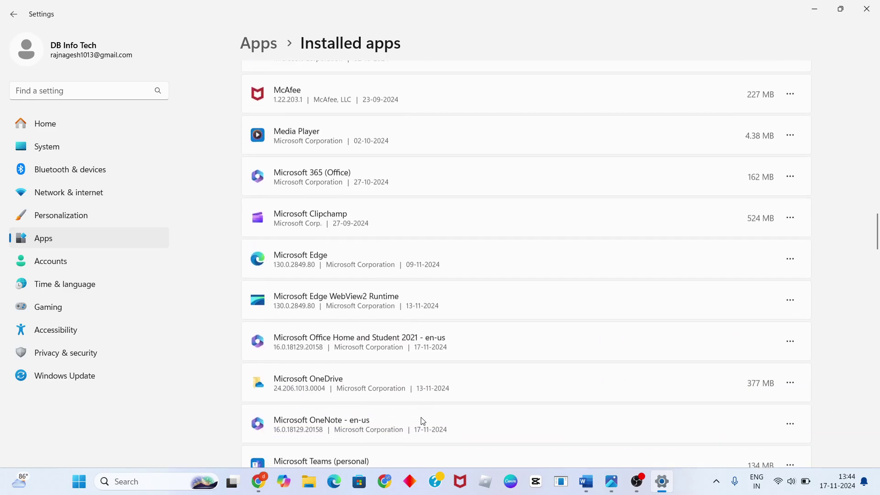
scroll(423, 421, "down", 10)
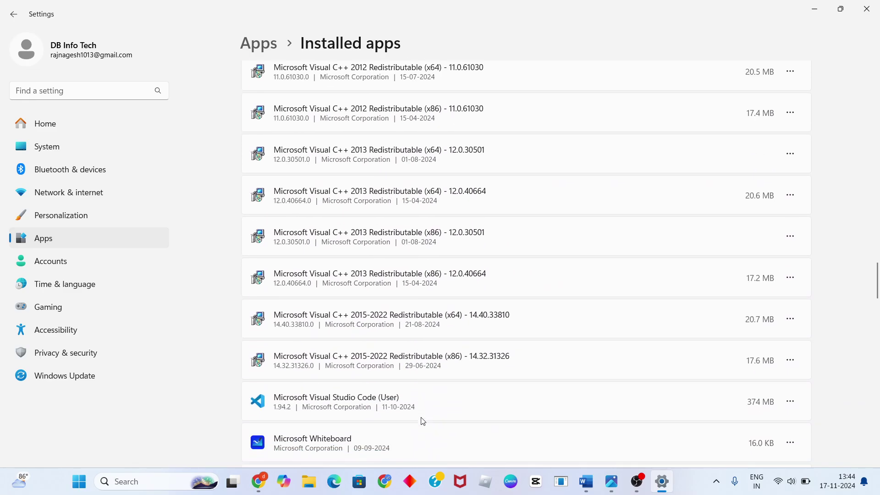
scroll(423, 421, "down", 10)
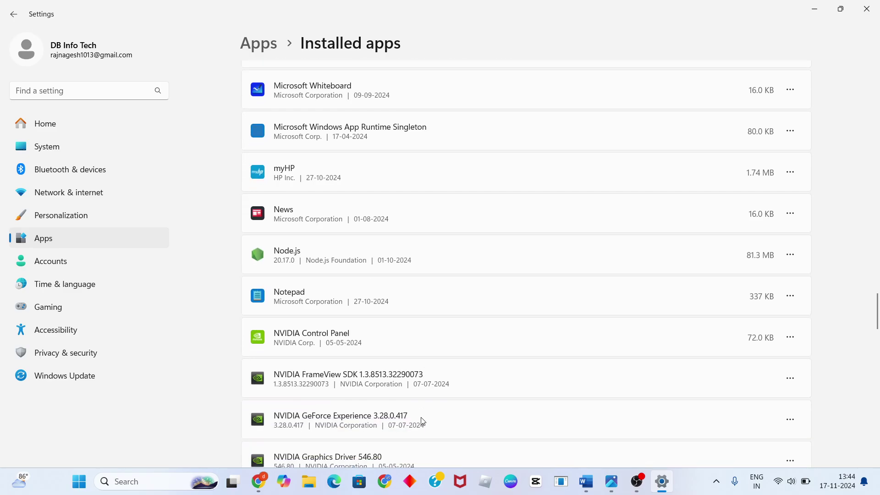
scroll(423, 421, "down", 10)
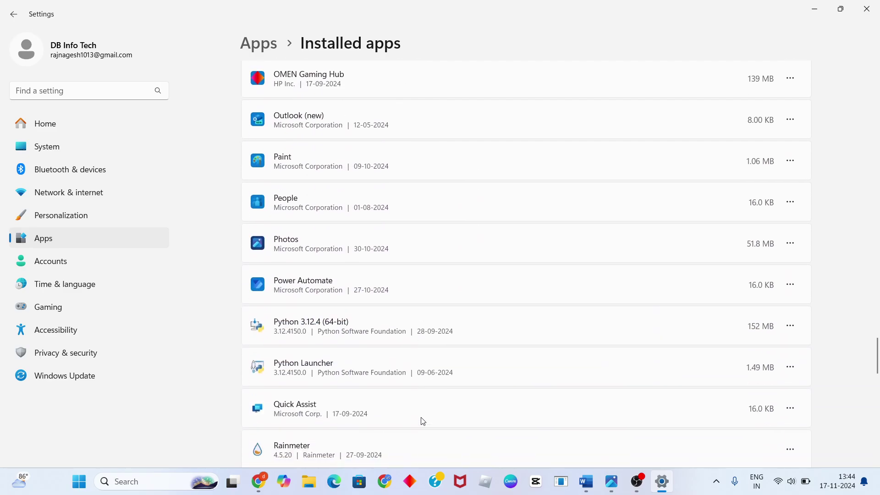
scroll(422, 421, "down", 7)
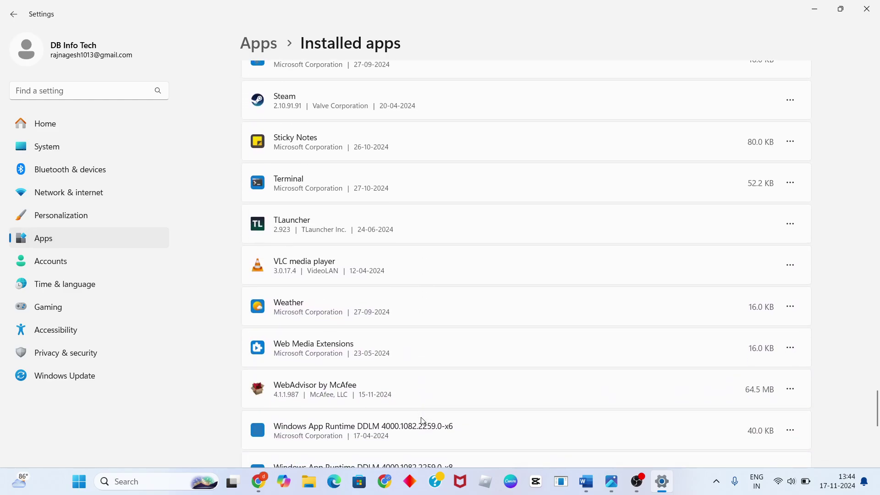
scroll(423, 421, "down", 7)
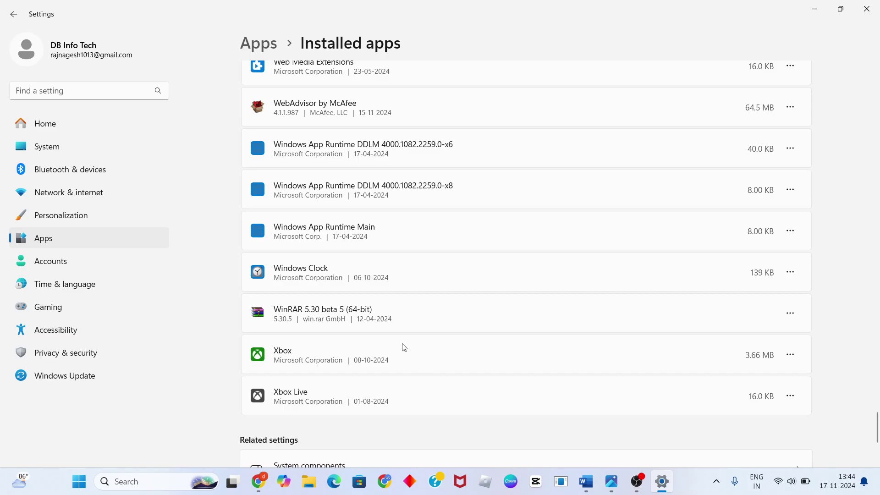
left_click(289, 354)
left_click(790, 356)
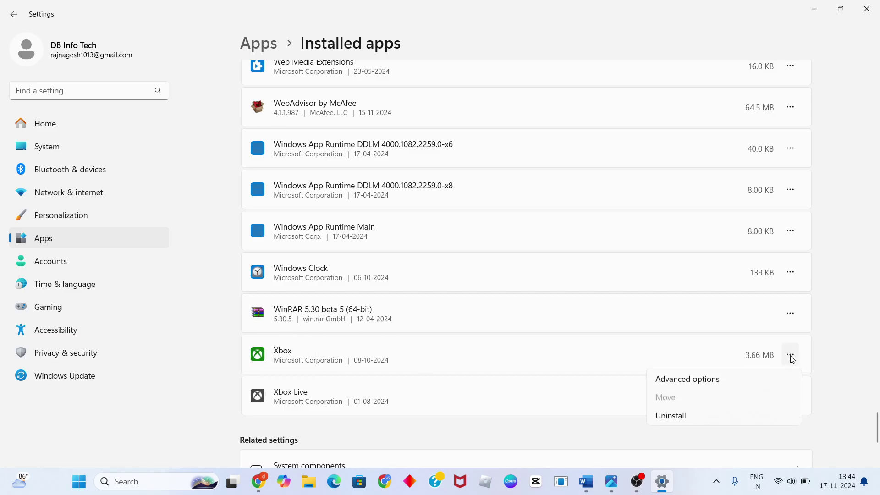
left_click(722, 381)
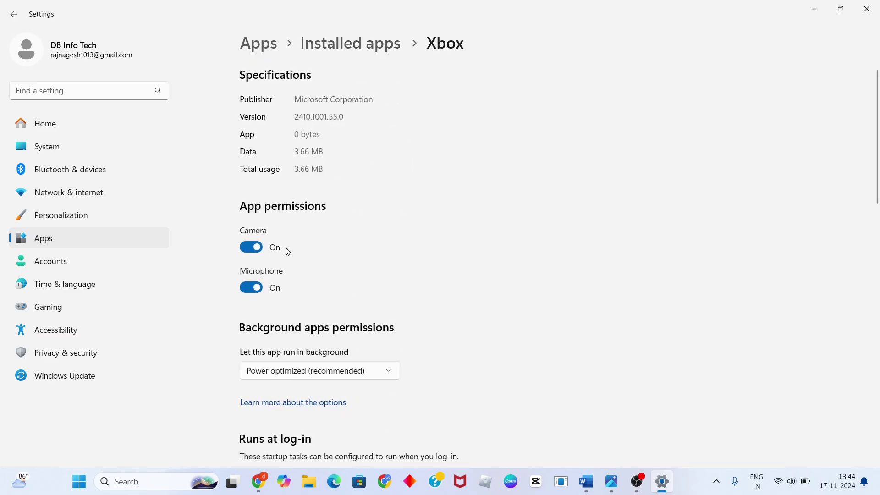
- Repair the Xbox app, reset it with its app data deleted, and close Settings
scroll(287, 250, "down", 5)
scroll(287, 251, "down", 2)
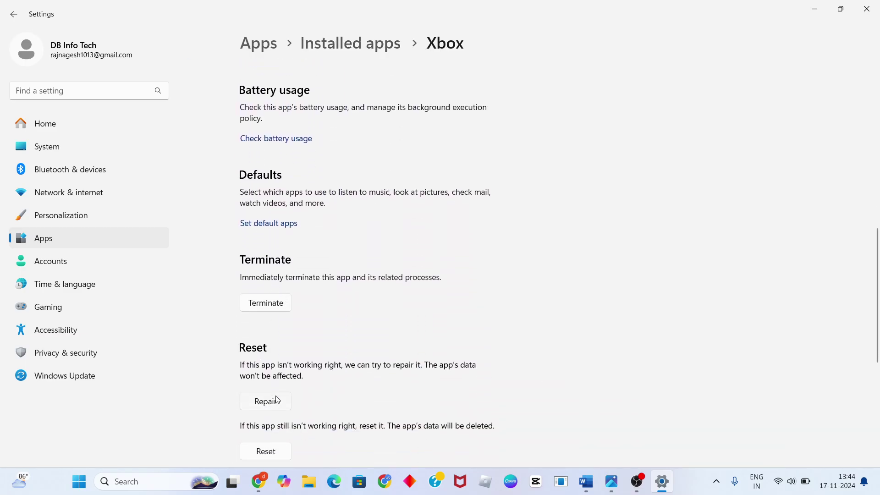
scroll(277, 400, "down", 2)
left_click(277, 326)
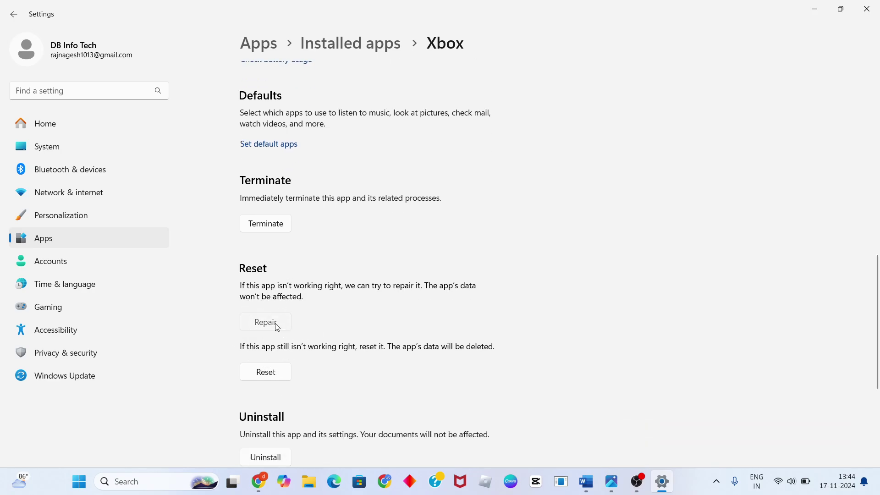
left_click(258, 394)
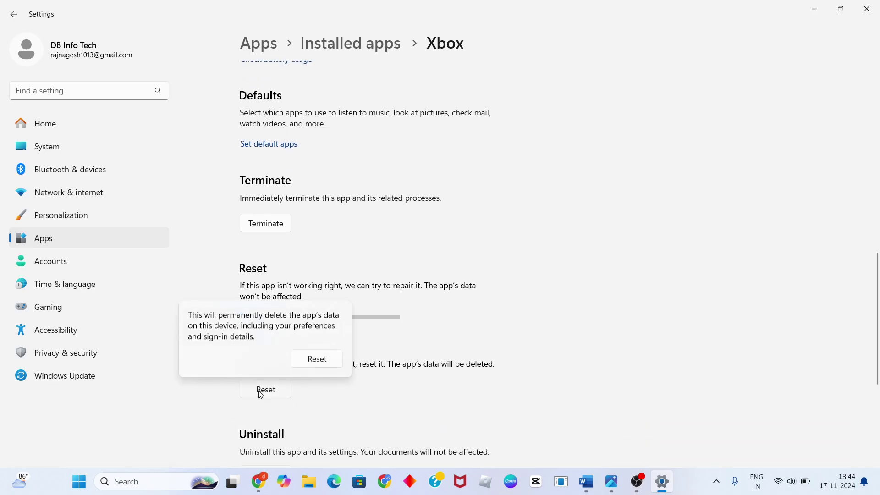
left_click(317, 359)
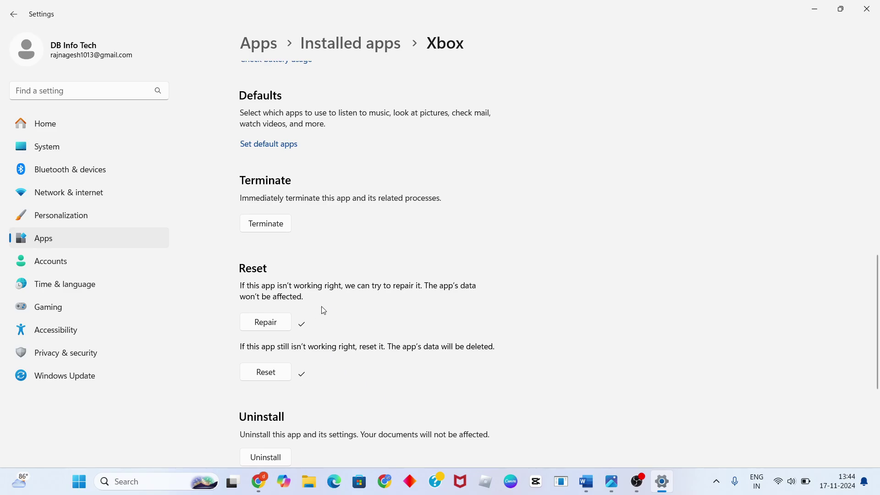
left_click(866, 8)
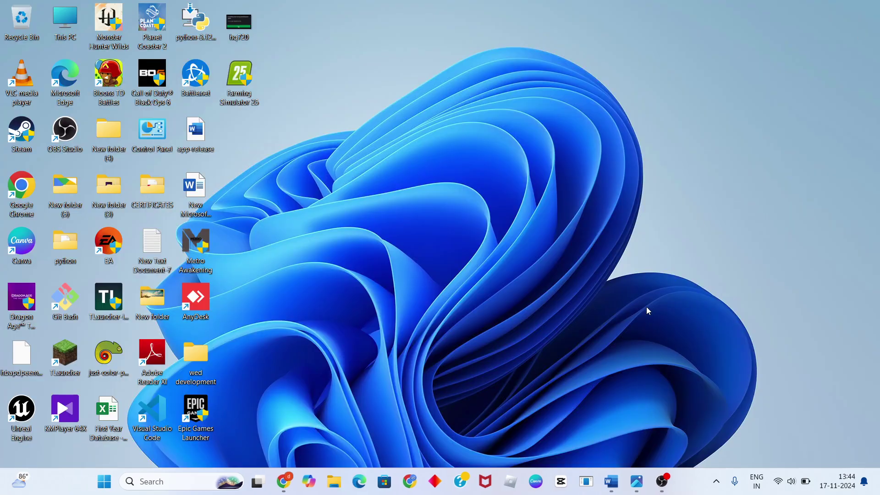
- Switch to the Word notes, review the second listed fix, and minimize the document
left_click(619, 486)
left_click_drag(369, 355, 296, 358)
left_click(342, 356)
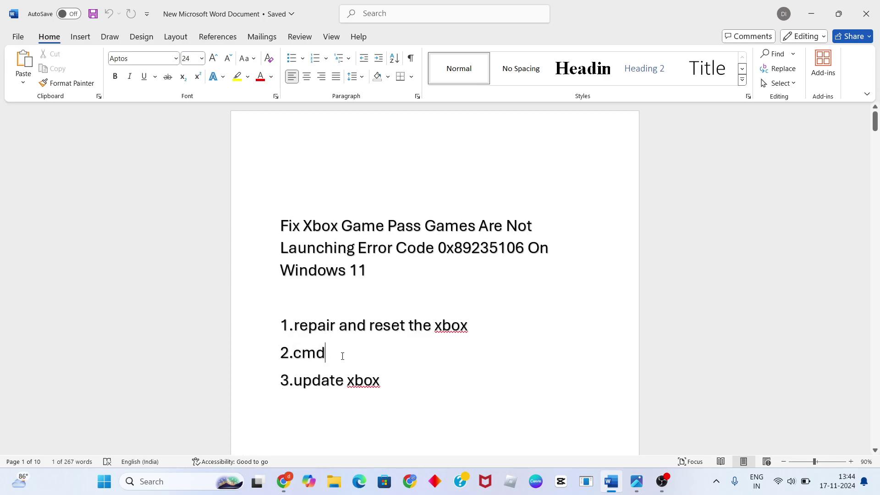
left_click(816, 24)
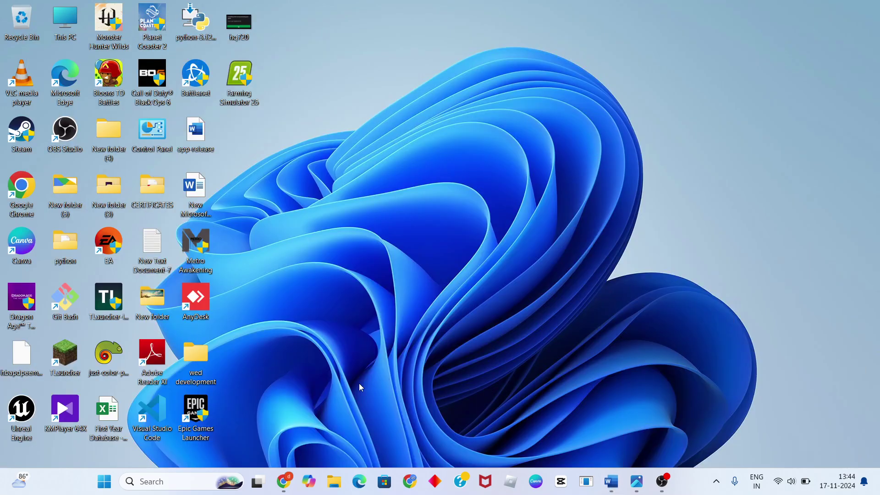
- Open Command Prompt as administrator and run the system file scan with sfc /scannow
left_click(208, 482)
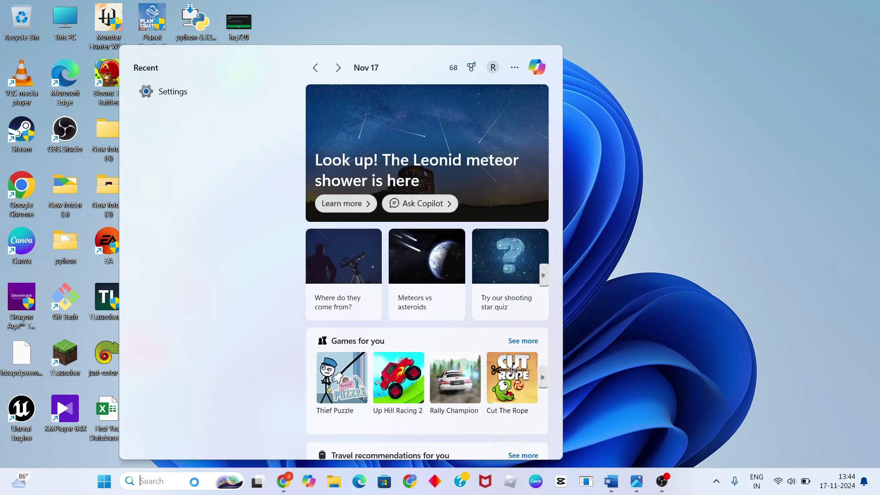
type("cmd")
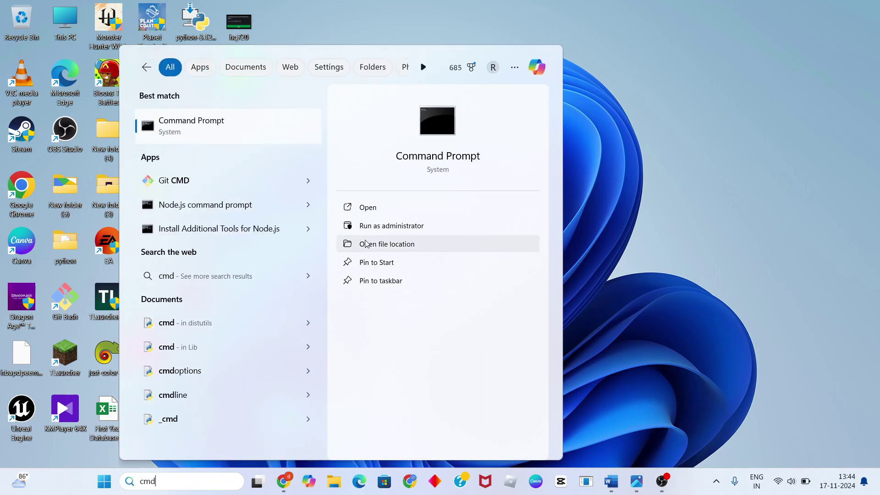
left_click(392, 227)
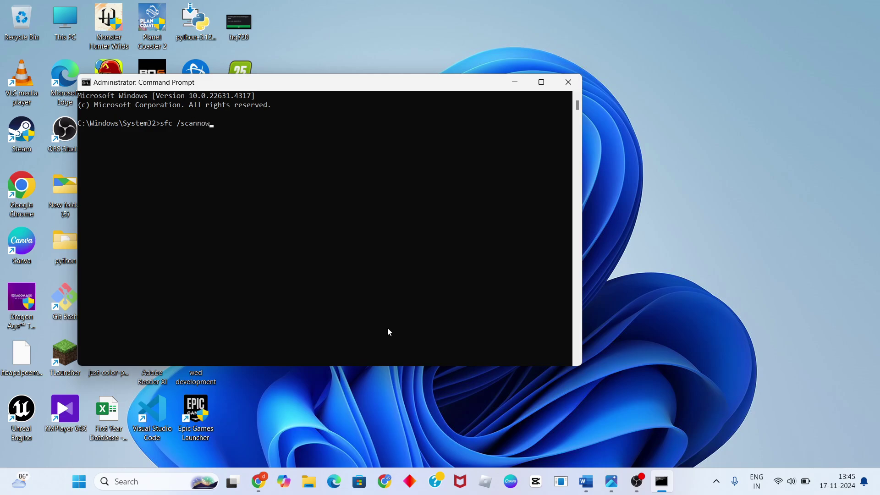
key("Return")
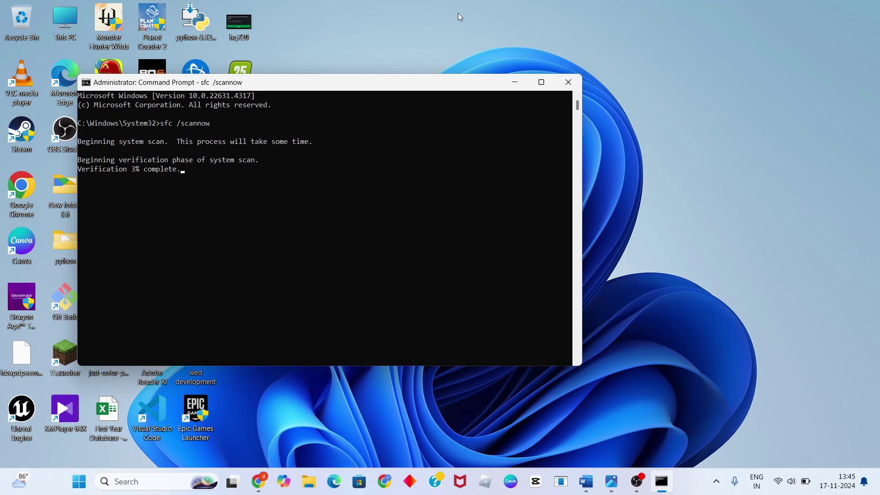
- Minimize Command Prompt, review the third listed fix in the Word notes, and minimize the document
left_click(516, 82)
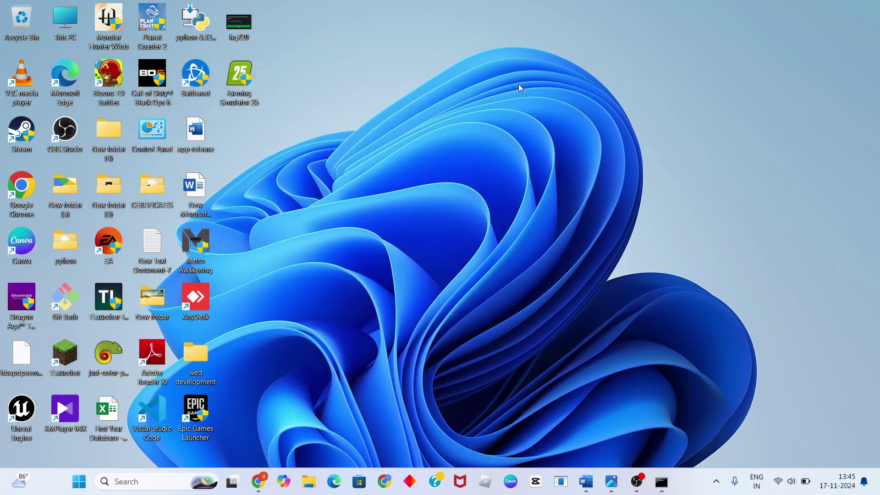
left_click(587, 482)
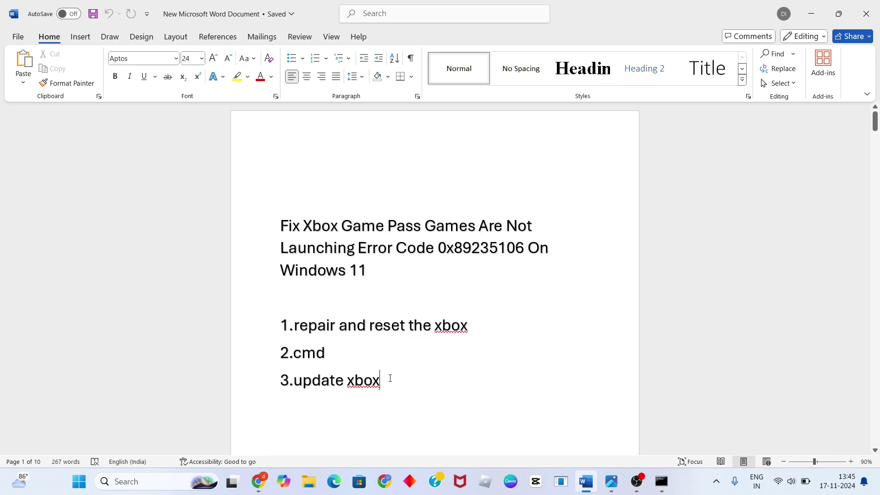
left_click_drag(390, 378, 301, 390)
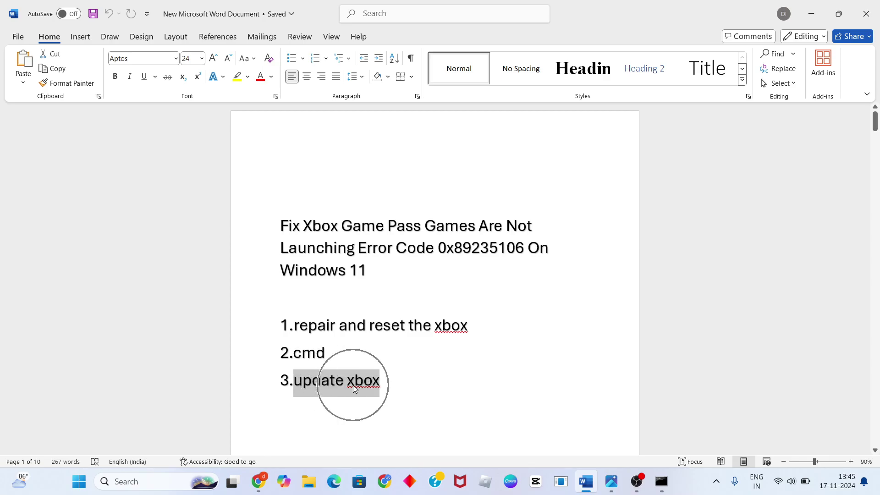
left_click(398, 379)
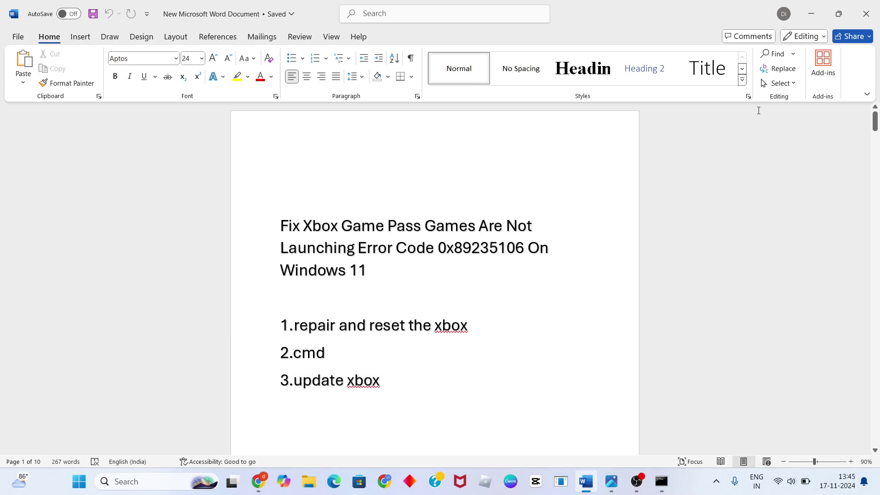
left_click(809, 15)
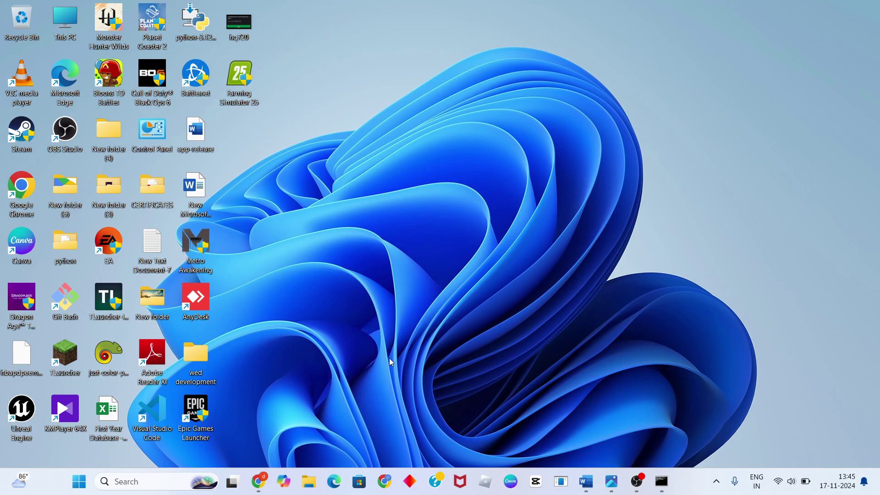
- Switch to Microsoft Store, search for xbox, and open the Xbox app's page
left_click(361, 481)
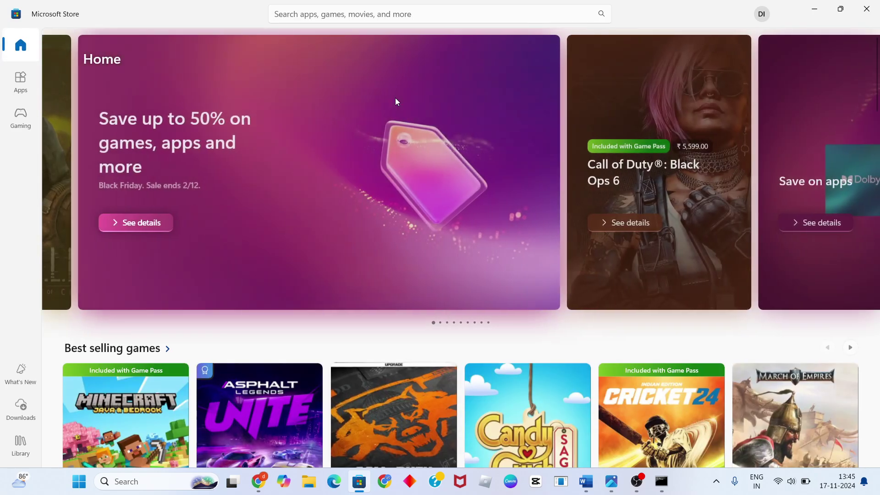
left_click(424, 18)
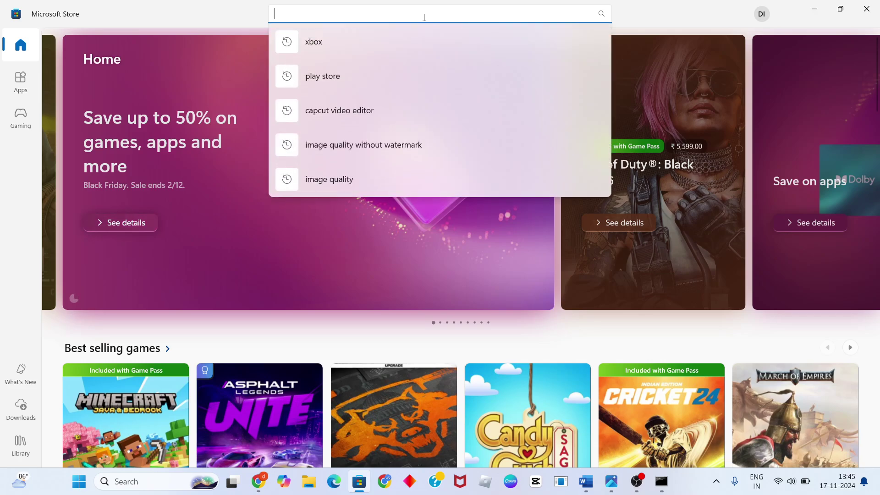
type("xbox")
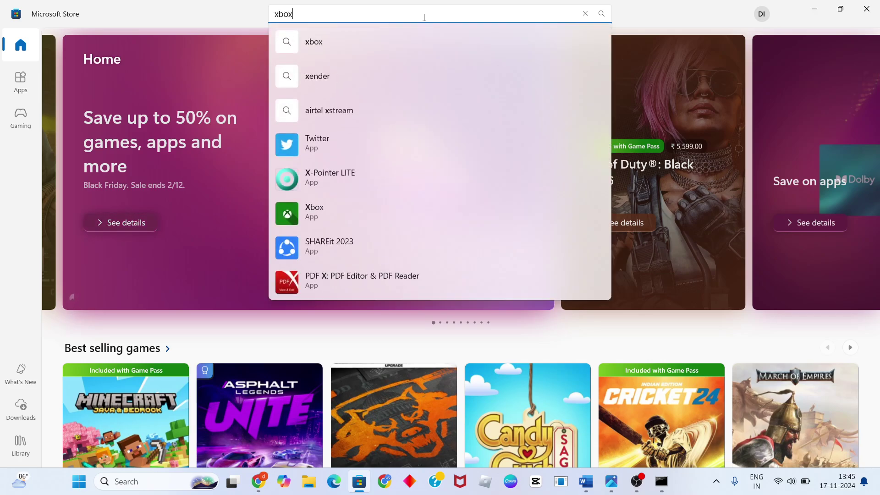
key("Return")
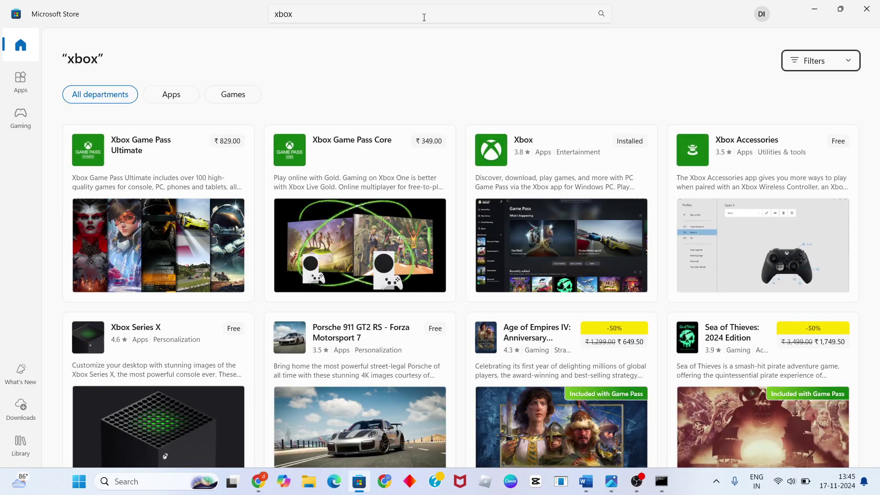
left_click(485, 158)
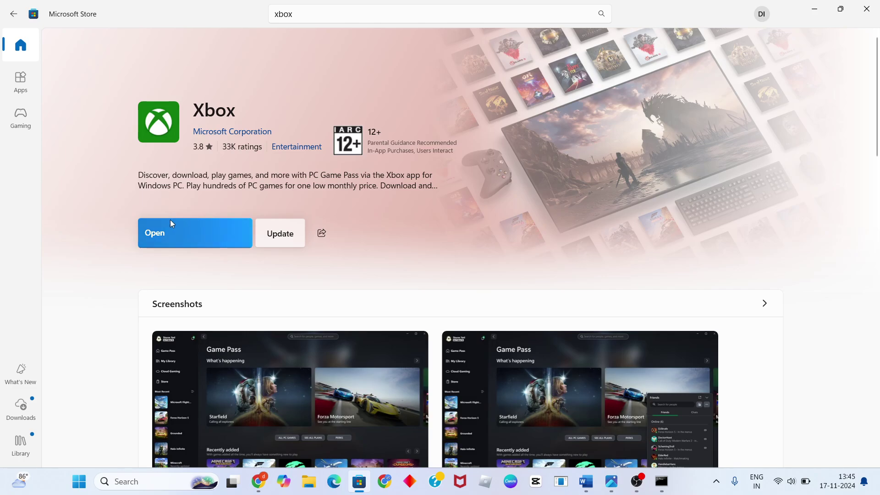
- Start the Xbox app update and minimize Microsoft Store
left_click(275, 234)
key("ctrl")
key("ctrl")
key("ctrl")
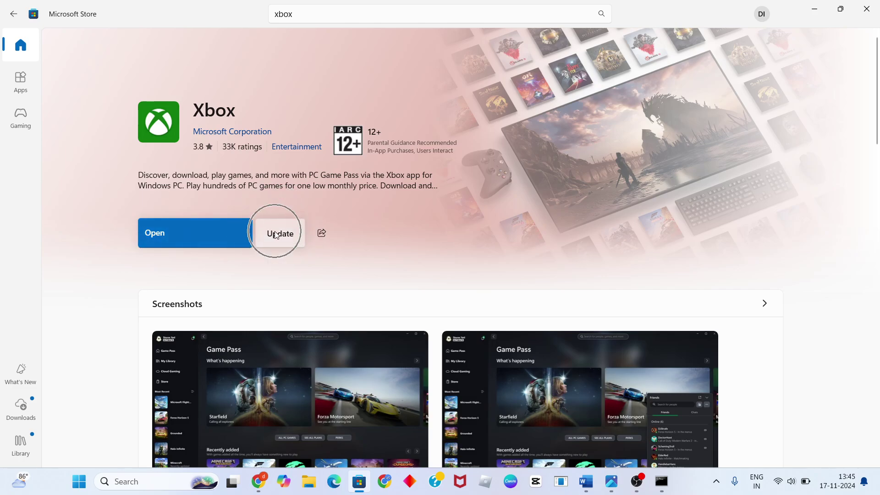
key("ctrl")
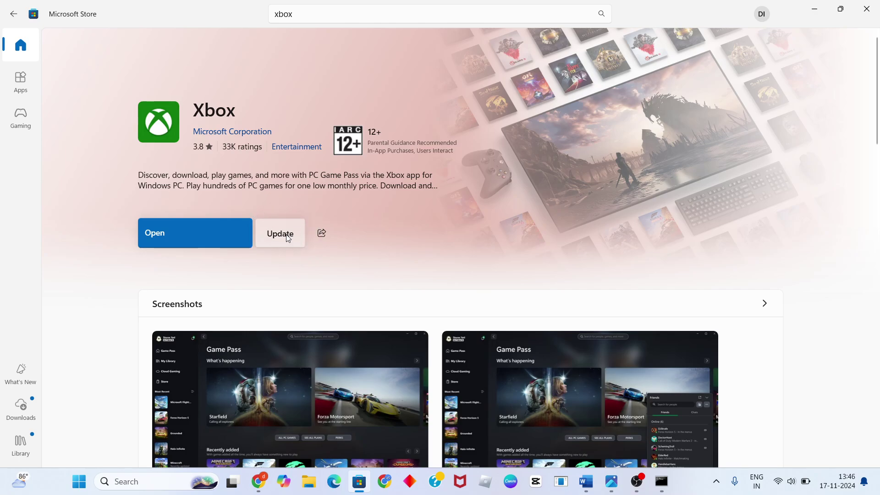
left_click(288, 236)
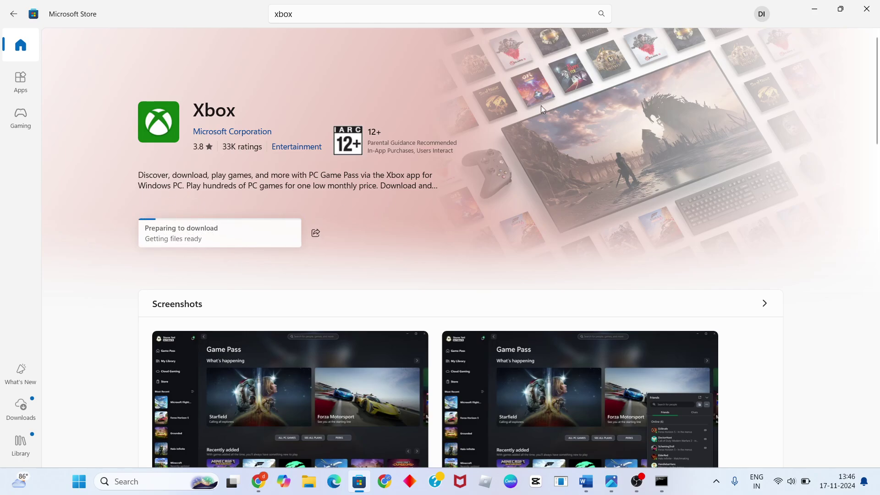
left_click(809, 6)
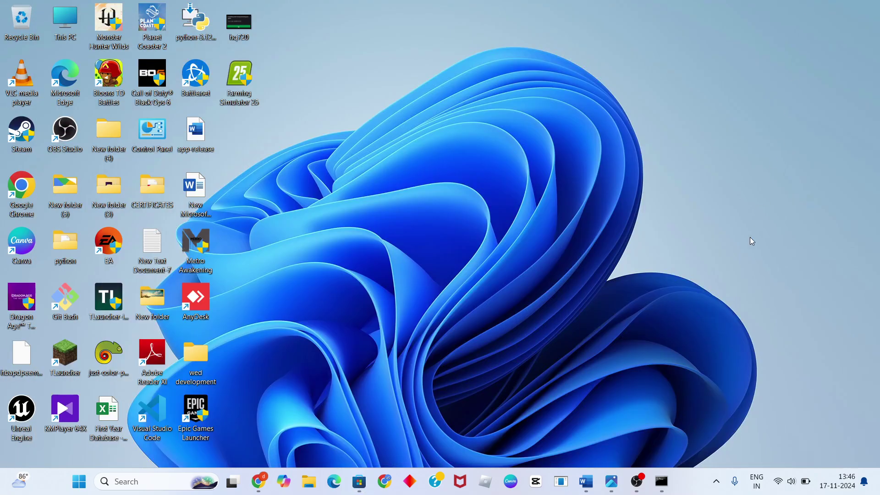
- Check the system file scan's progress in Command Prompt, minimize it, and bring up the computer's restart option
left_click(665, 487)
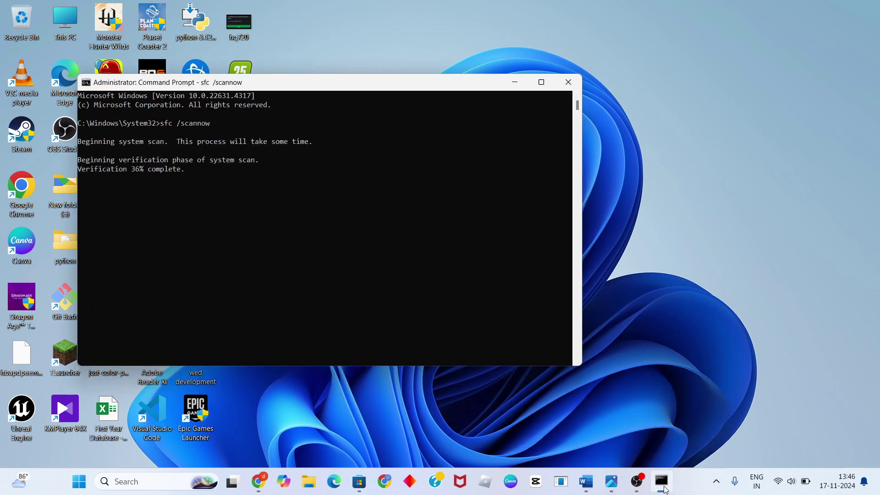
left_click(666, 489)
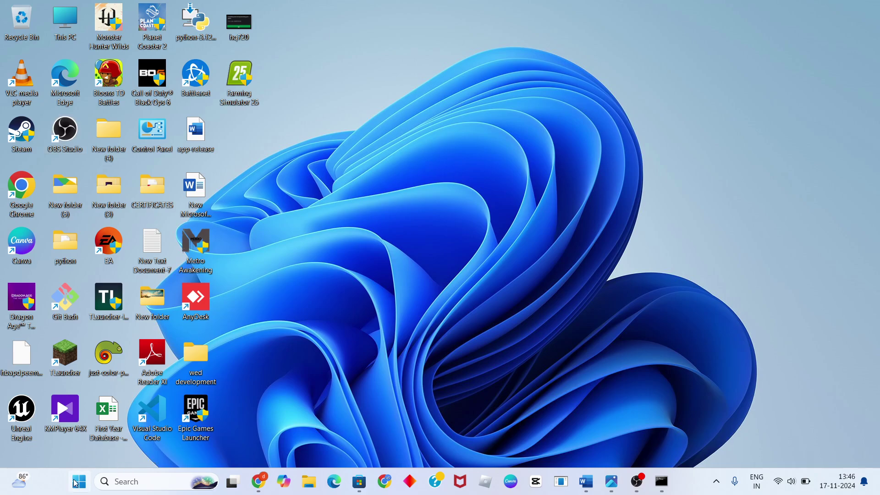
left_click(78, 482)
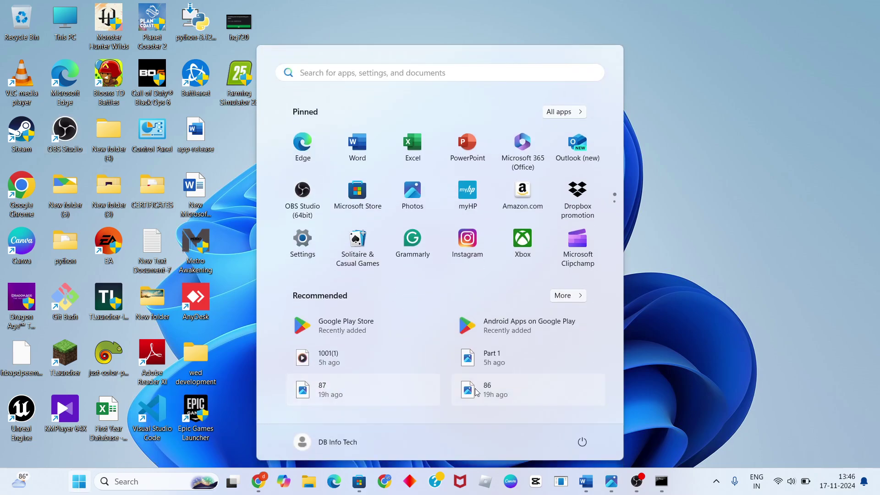
left_click(583, 442)
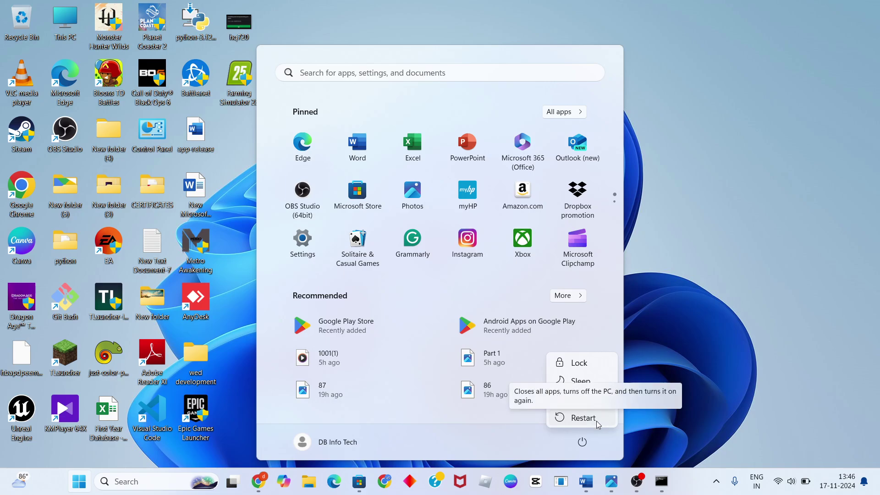